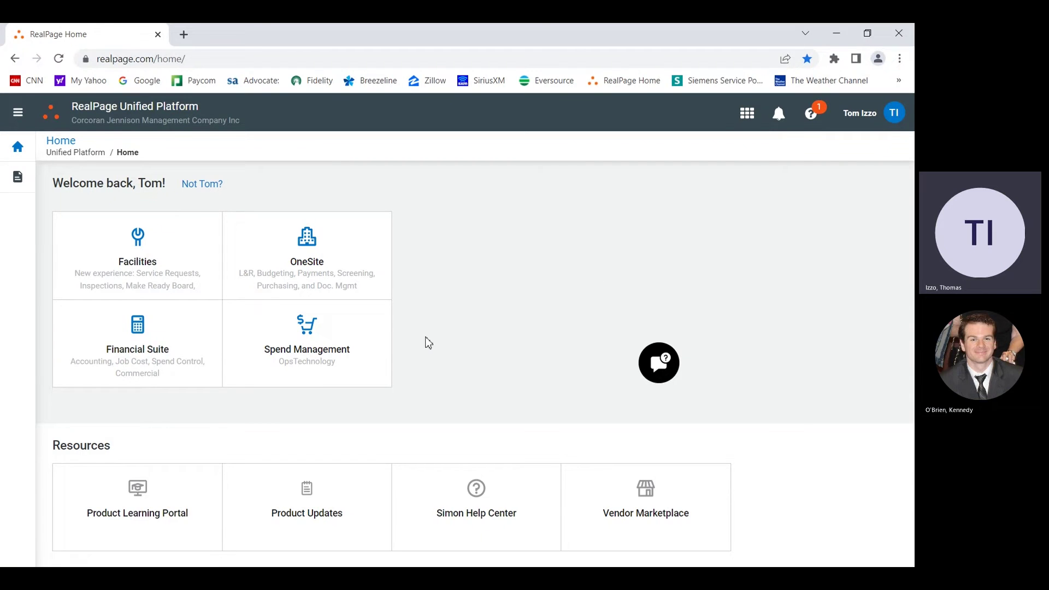
Step: Launch Spend Management from the Unified Platform home to show the Fort Trumbull Office Today dashboard
left_click(319, 334)
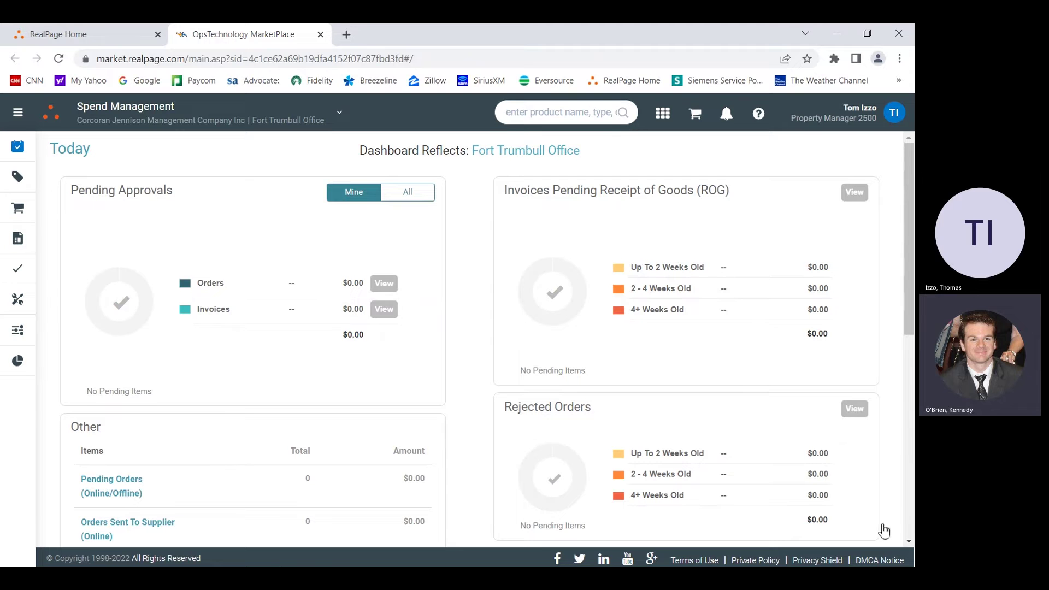
Step: Open a blank Create Offline Invoice form from the sidebar's Invoices section
left_click(18, 113)
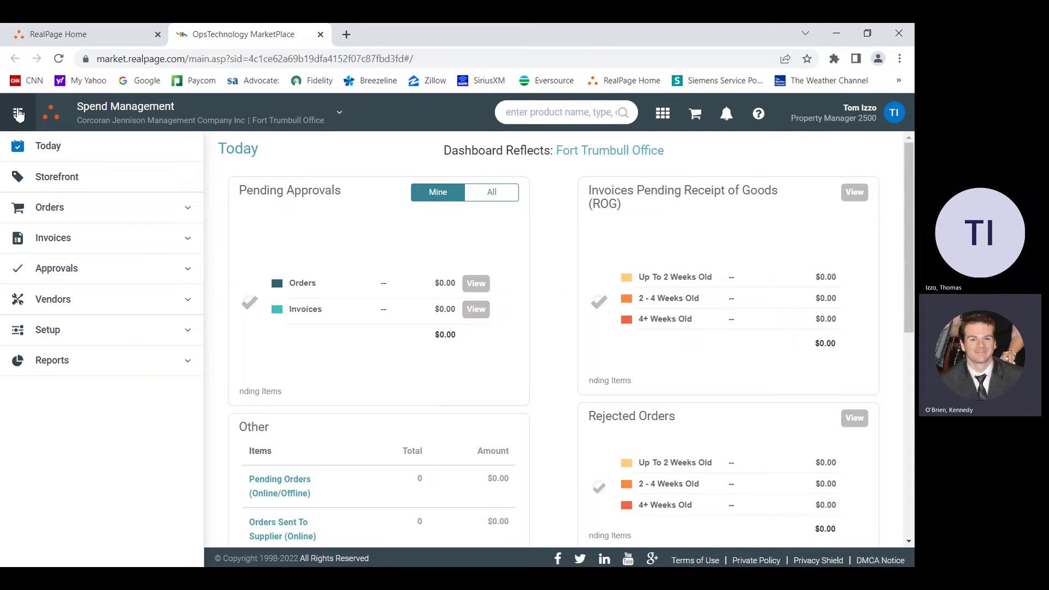
left_click(61, 182)
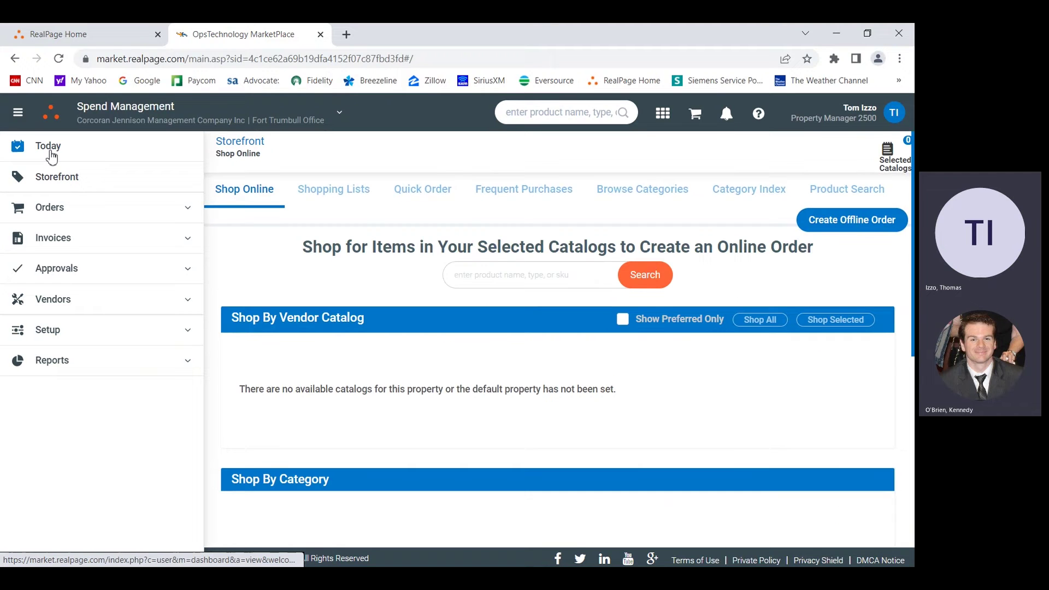
left_click(52, 155)
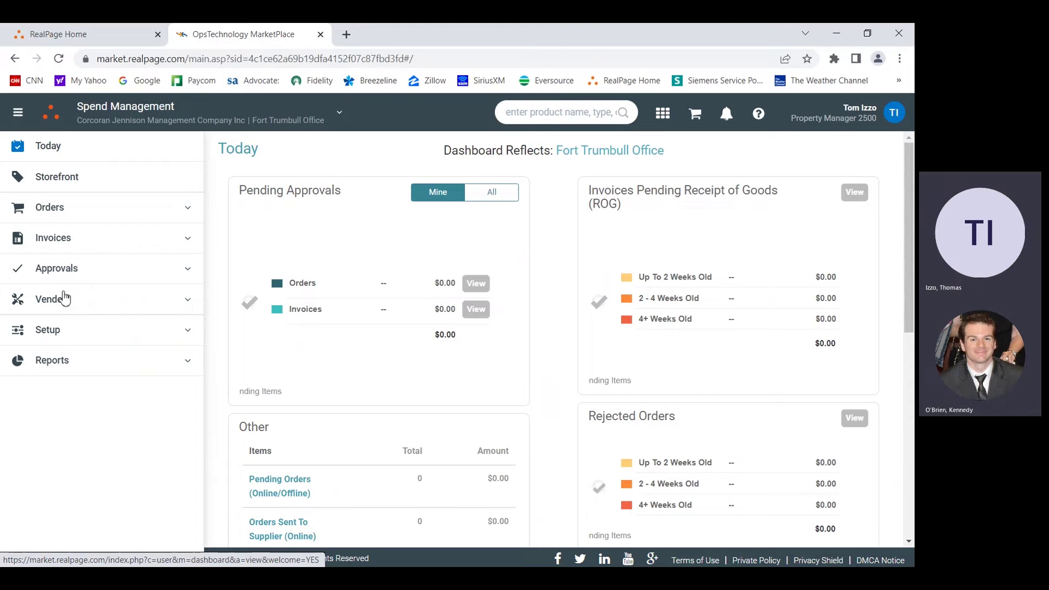
left_click(66, 241)
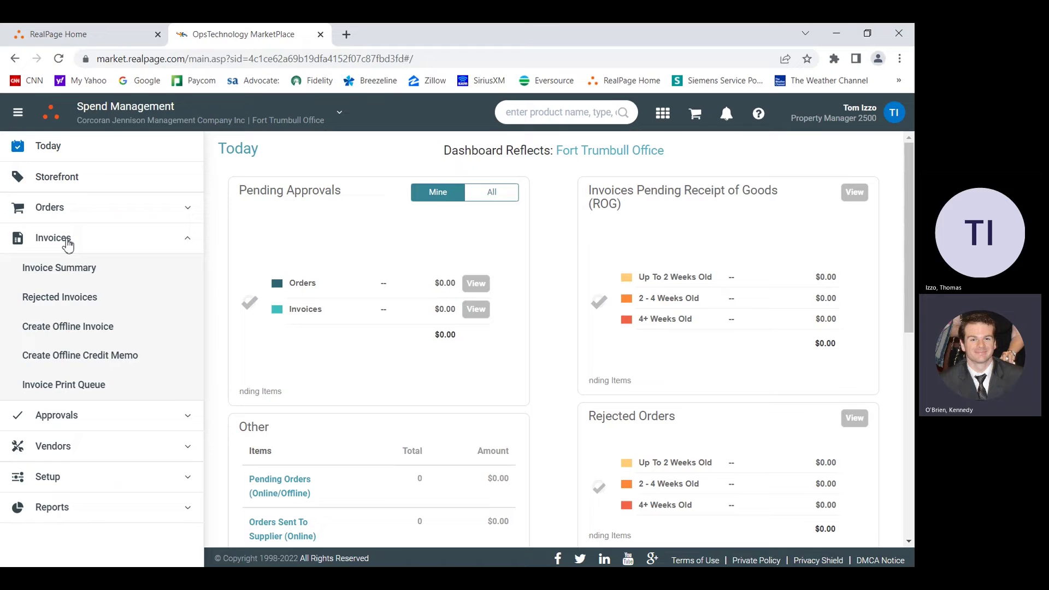
left_click(88, 329)
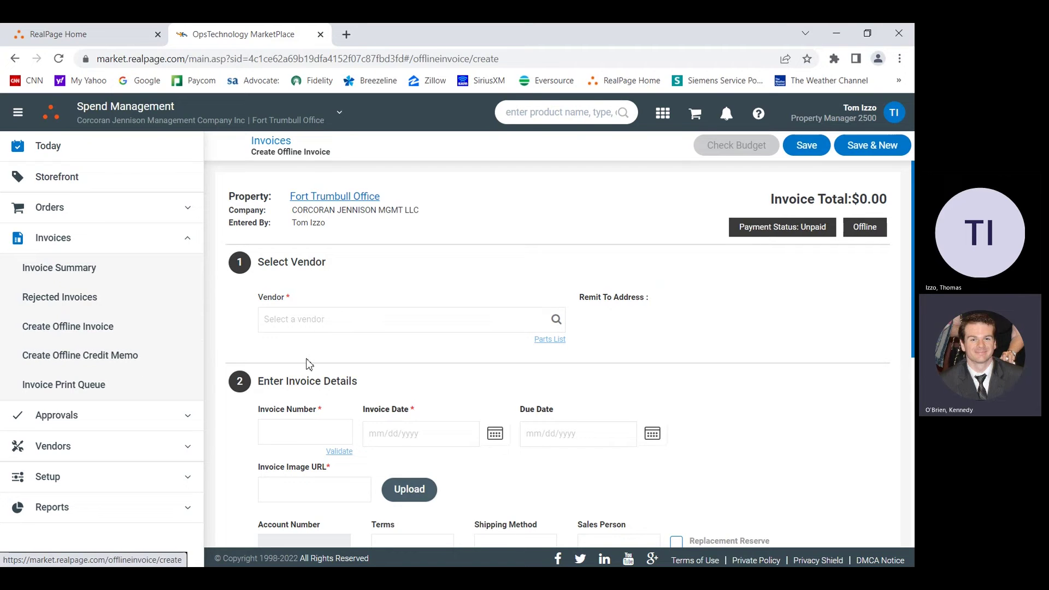
Step: Enter Affineco as the vendor and search, opening the Select Supplier list of 1325 suppliers
left_click(281, 321)
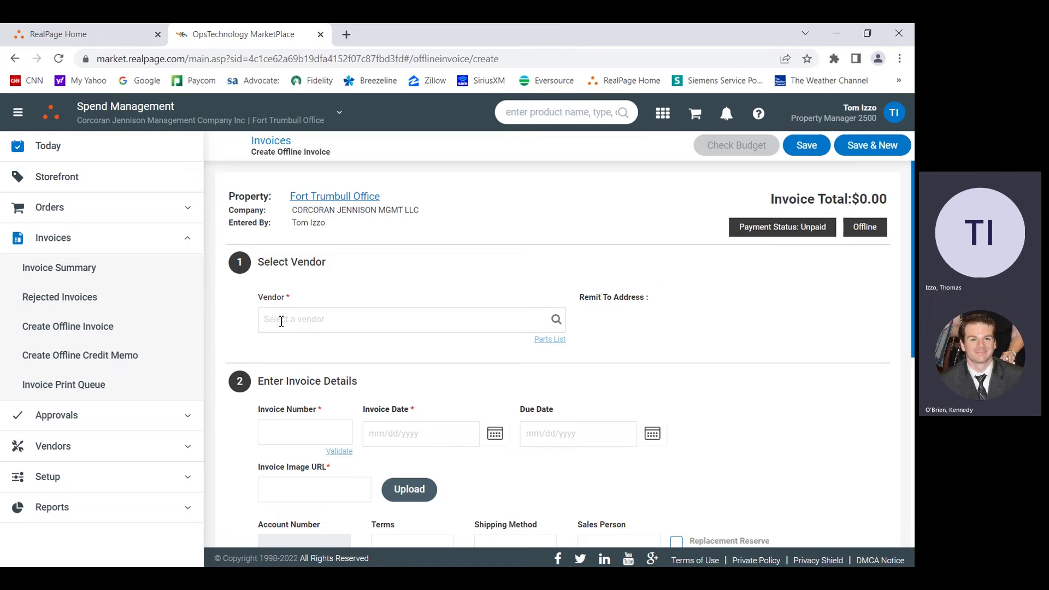
left_click(281, 321)
type("Affi")
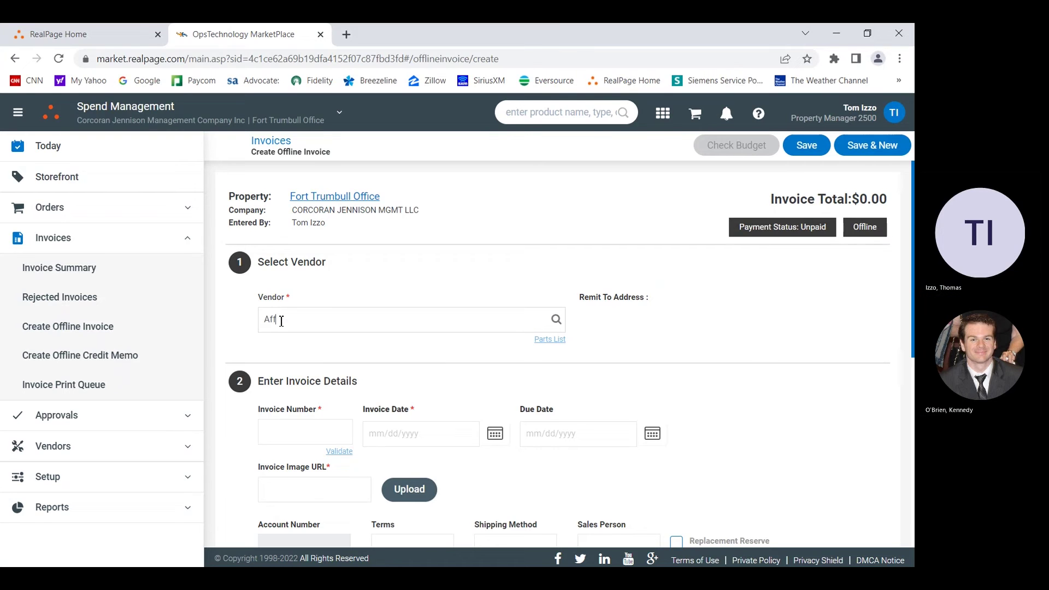
type("l")
type("n")
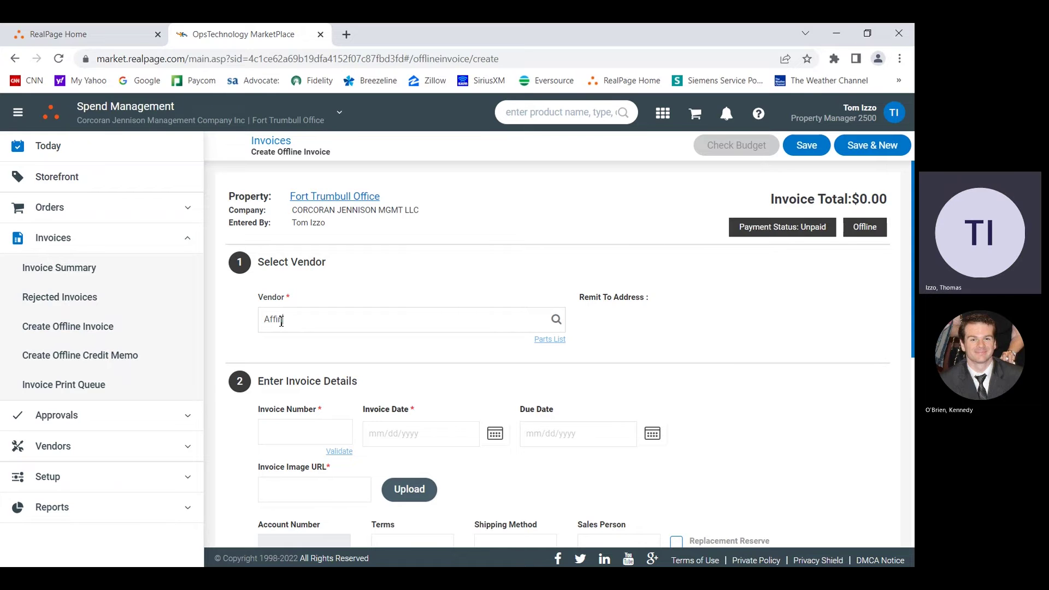
type("eco")
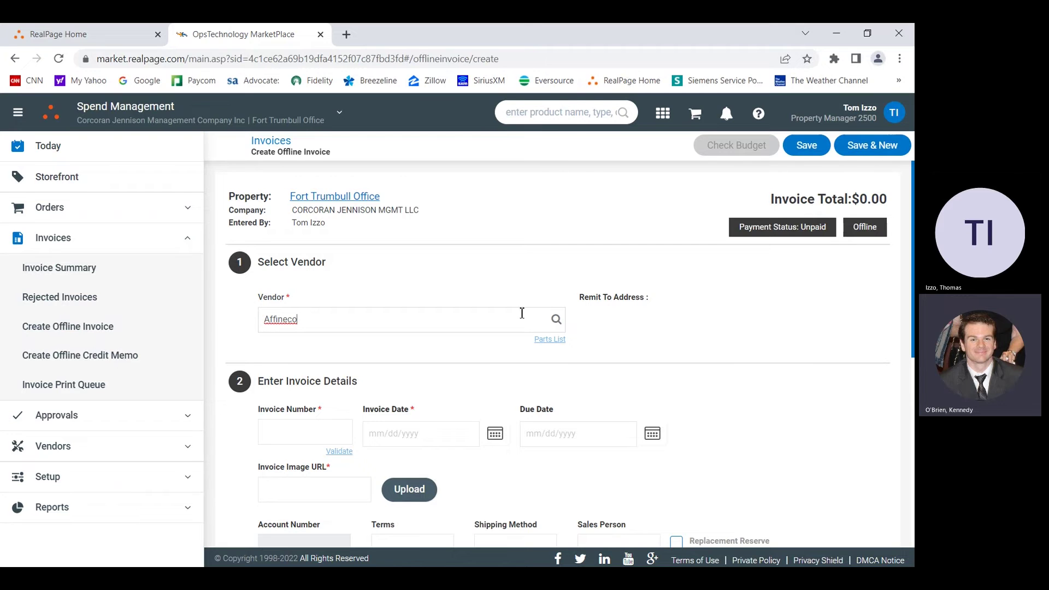
left_click(556, 321)
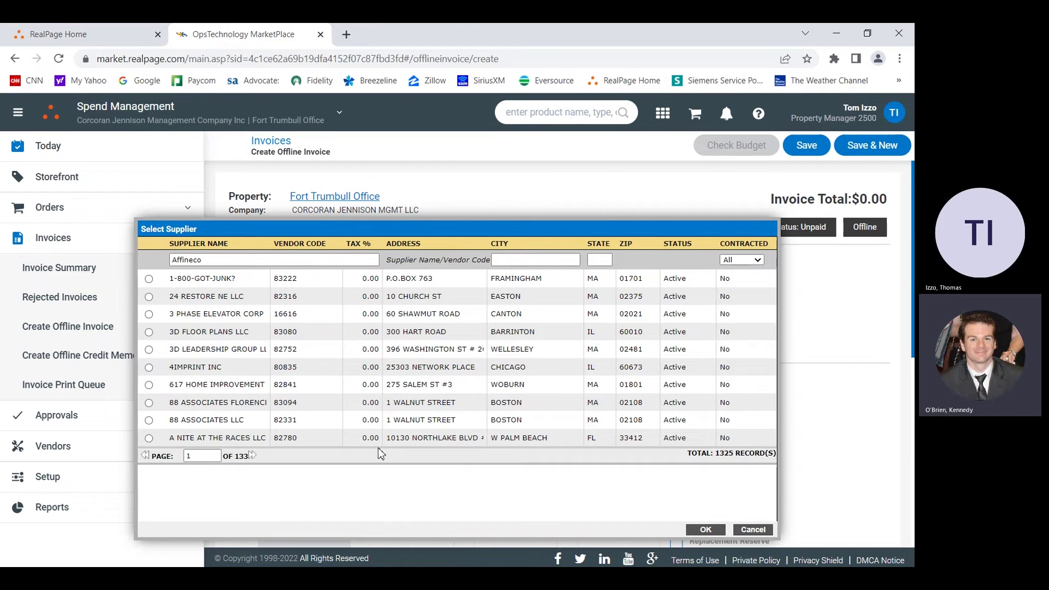
Step: Search suppliers for 'premier' and choose PREMIER MAINTENANCE, filling its Bridgeport remit address
left_click_drag(216, 264, 168, 255)
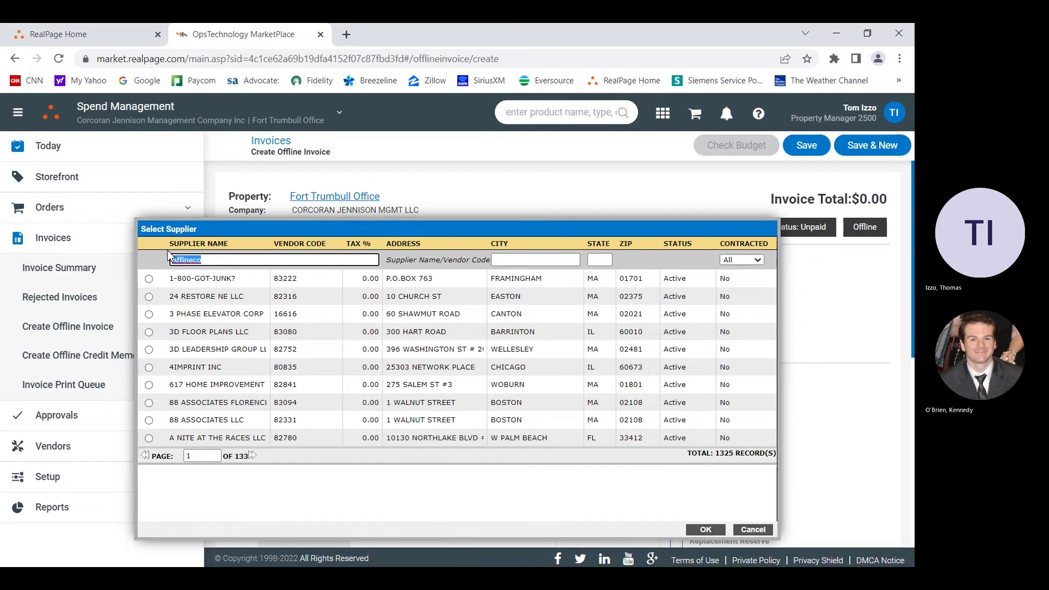
type("premier")
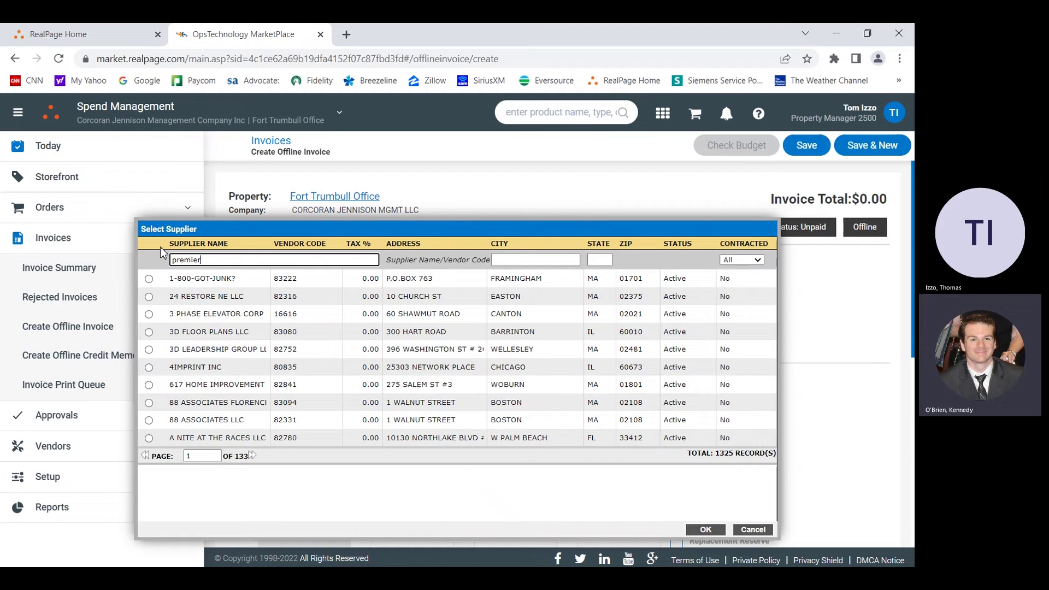
key("Return")
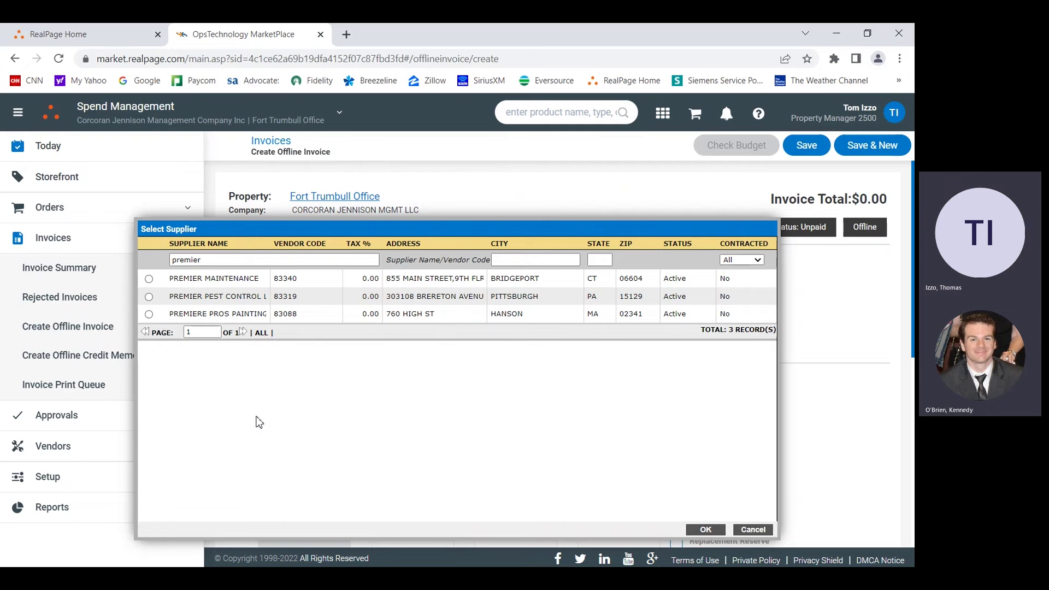
left_click(149, 279)
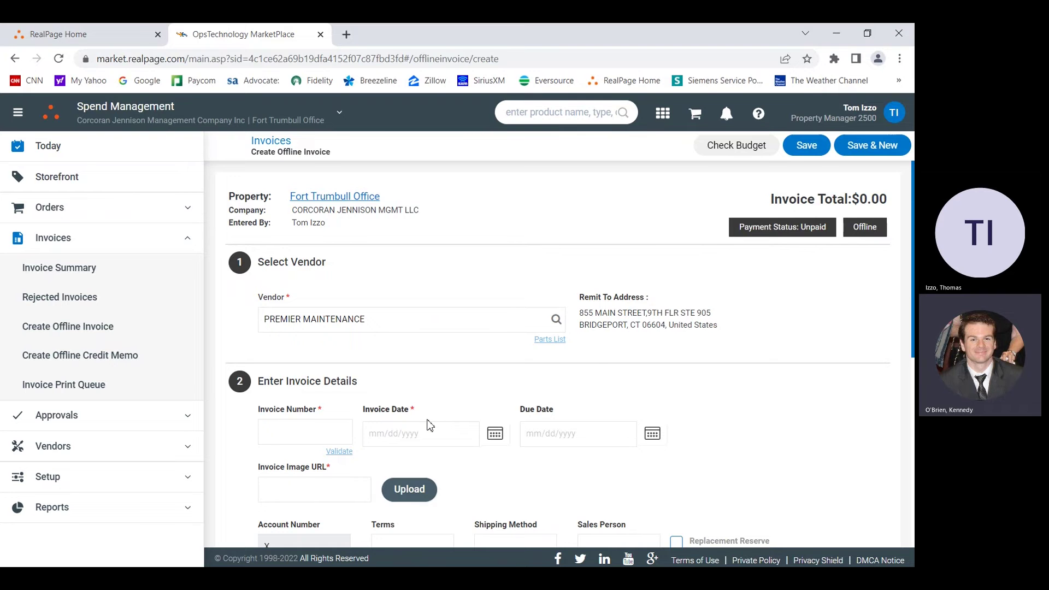
Step: Enter invoice number 161957 and invoice date 09/30/2022
scroll(418, 377, "down", 3)
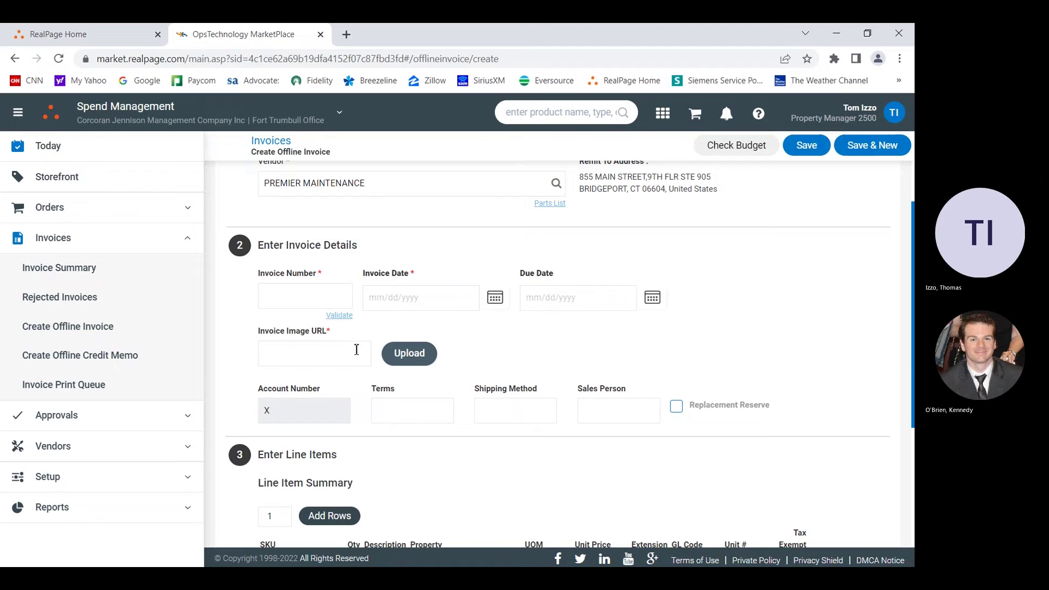
left_click(289, 289)
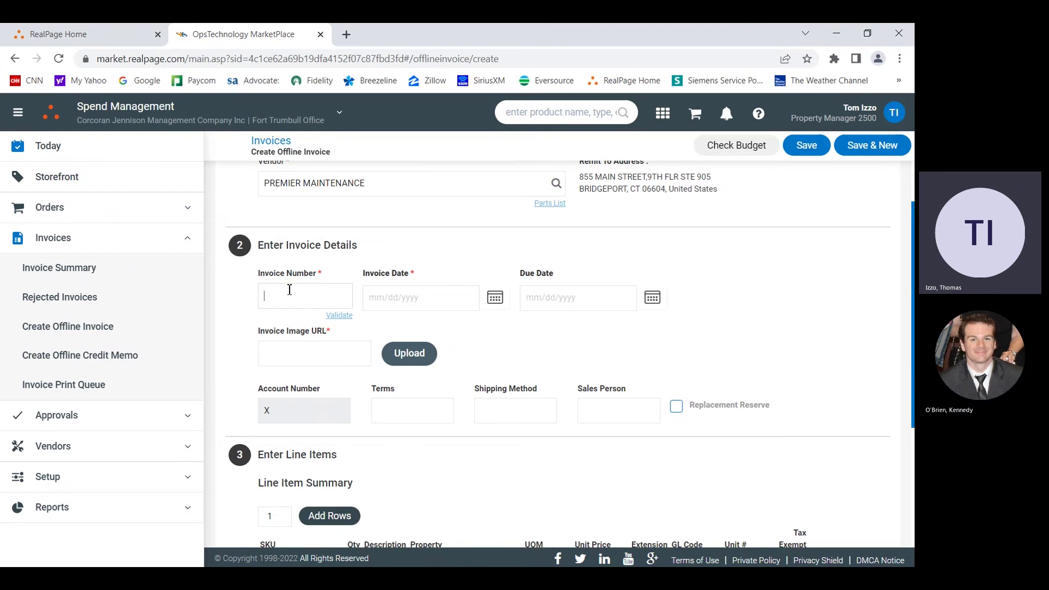
type("161957")
left_click(390, 306)
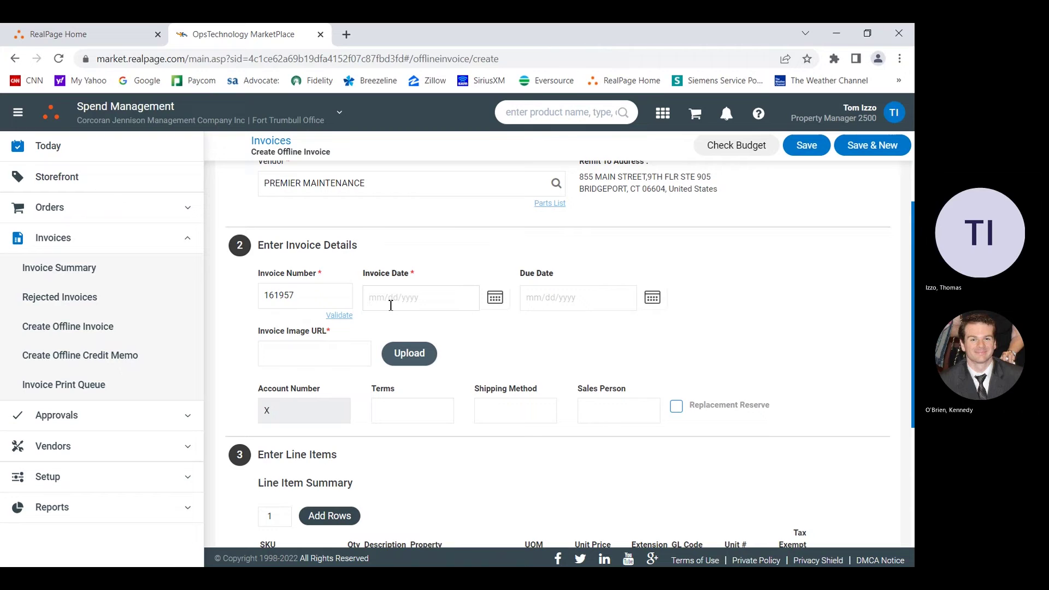
type("09")
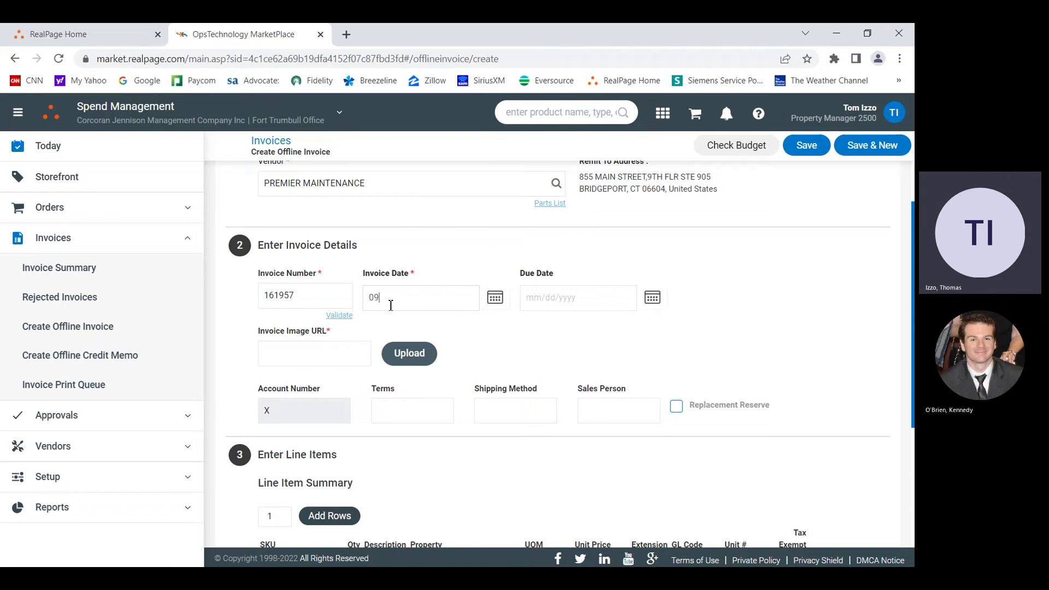
type("/30/")
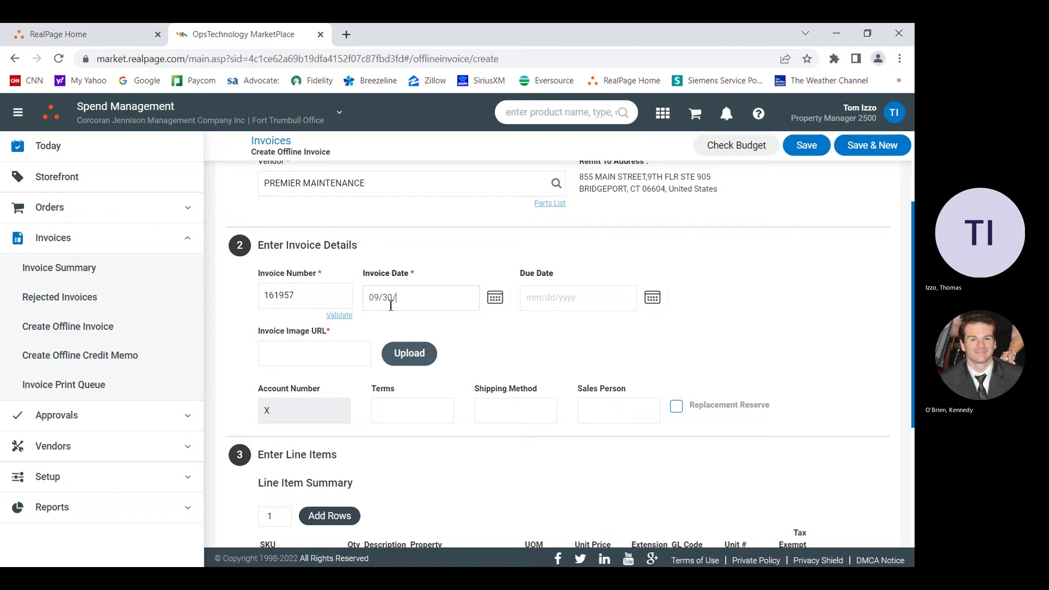
type("2022")
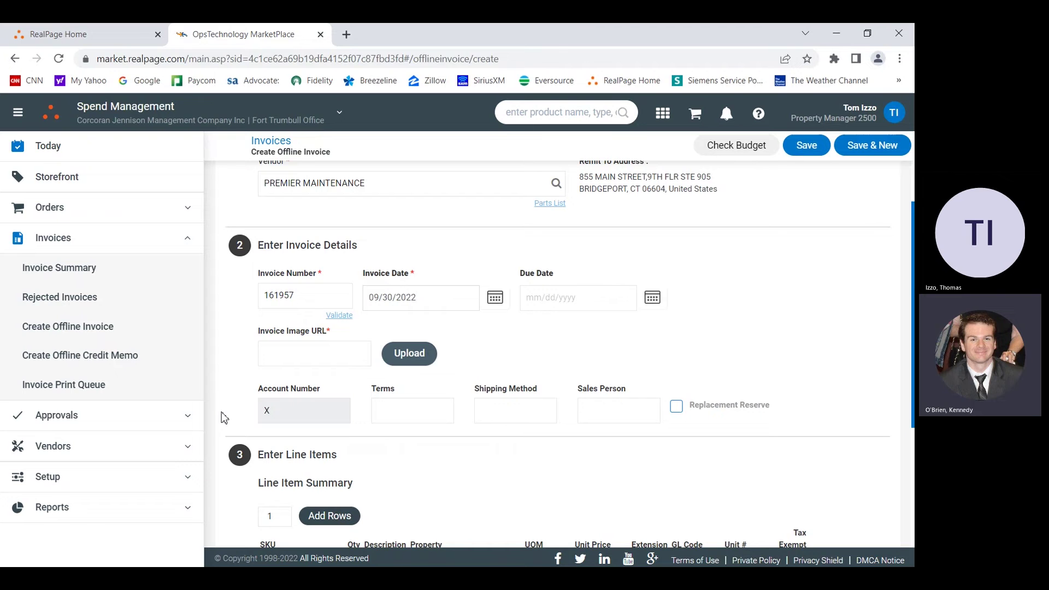
left_click(409, 352)
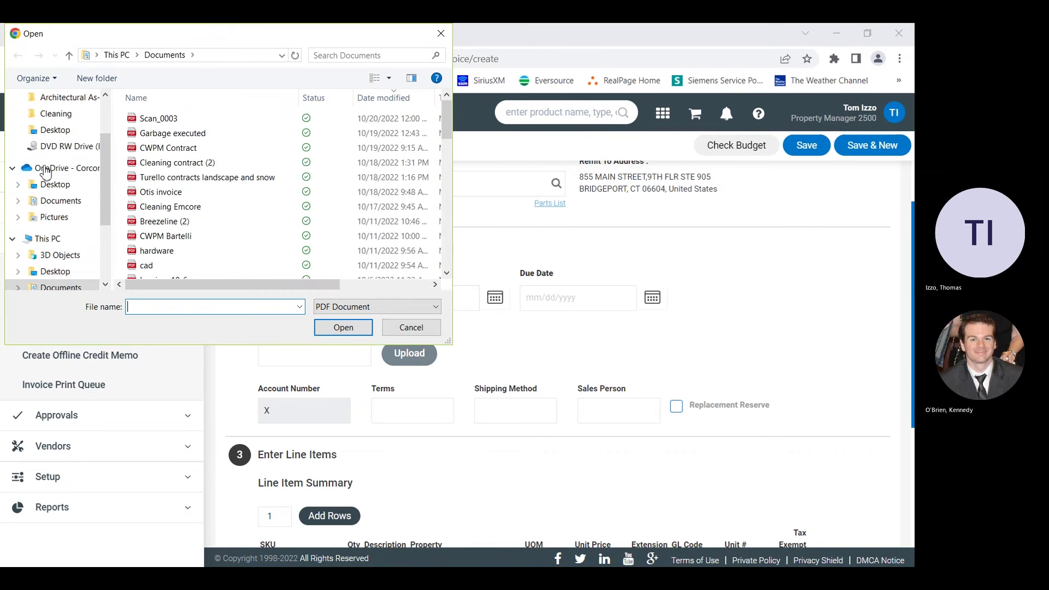
left_click(59, 134)
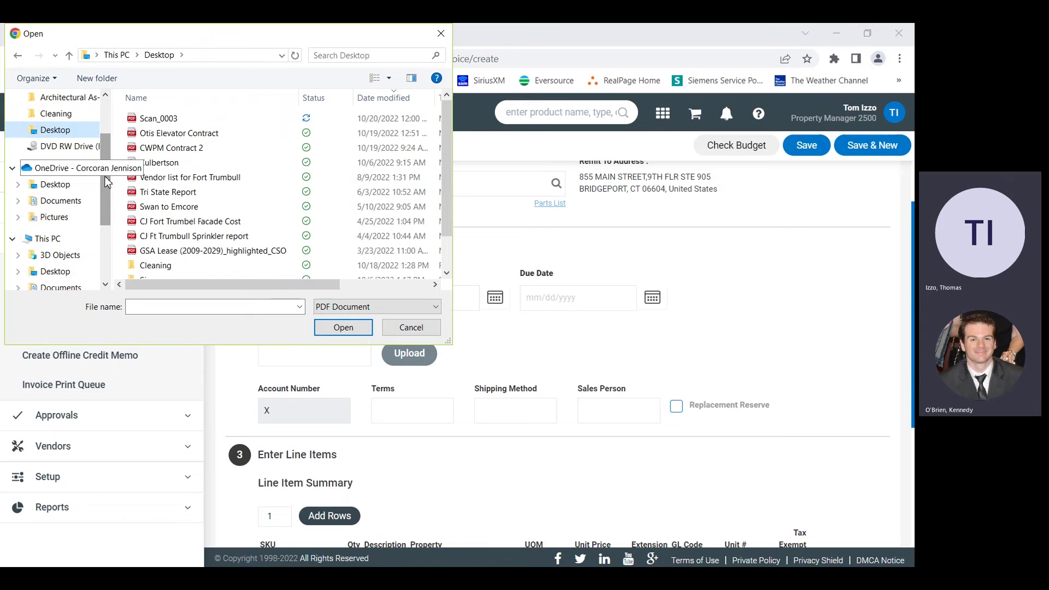
left_click(158, 119)
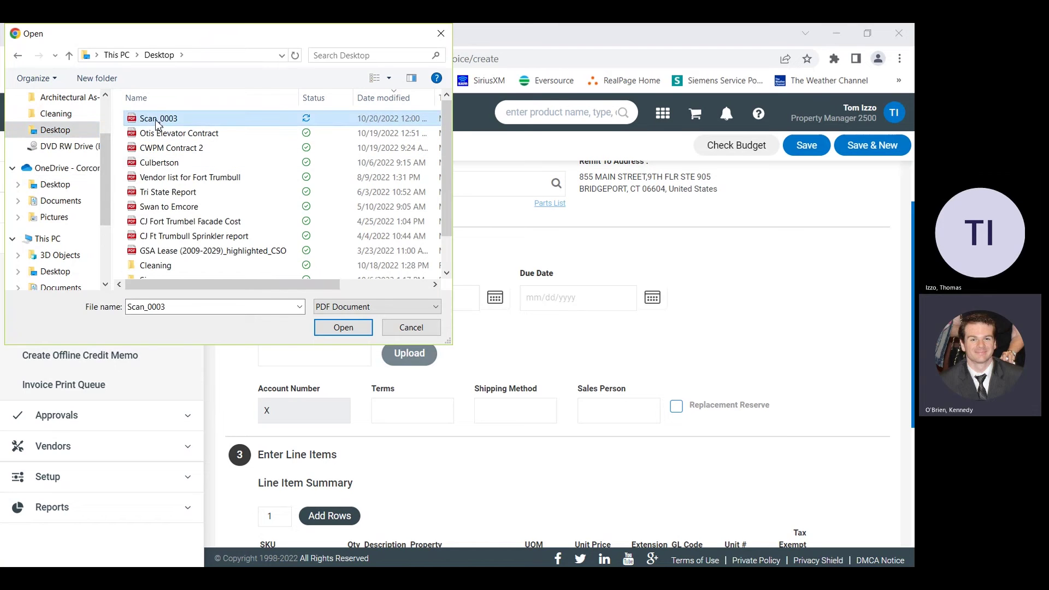
left_click(342, 327)
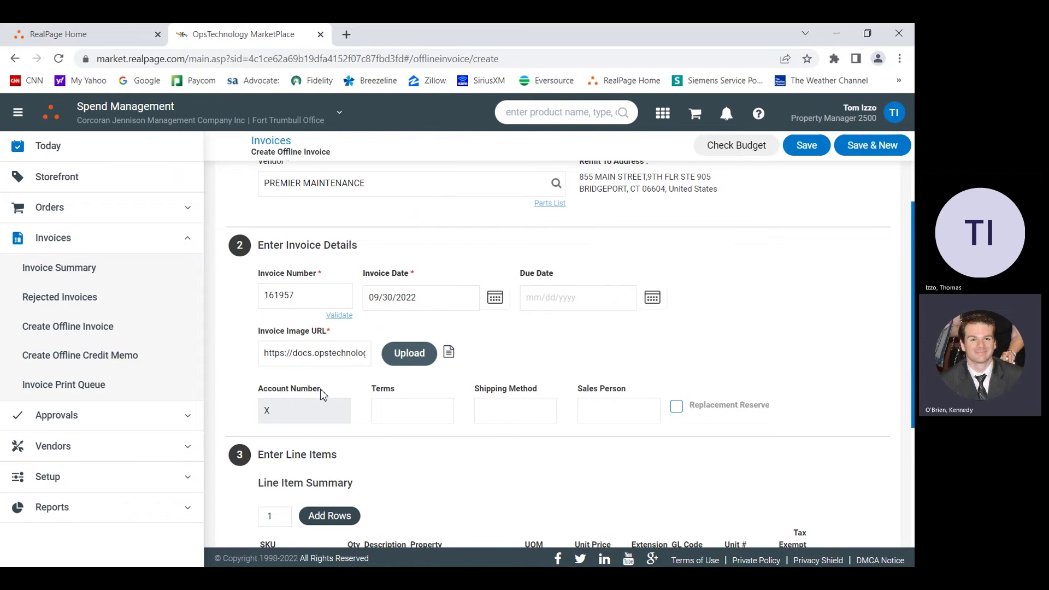
scroll(322, 391, "down", 1)
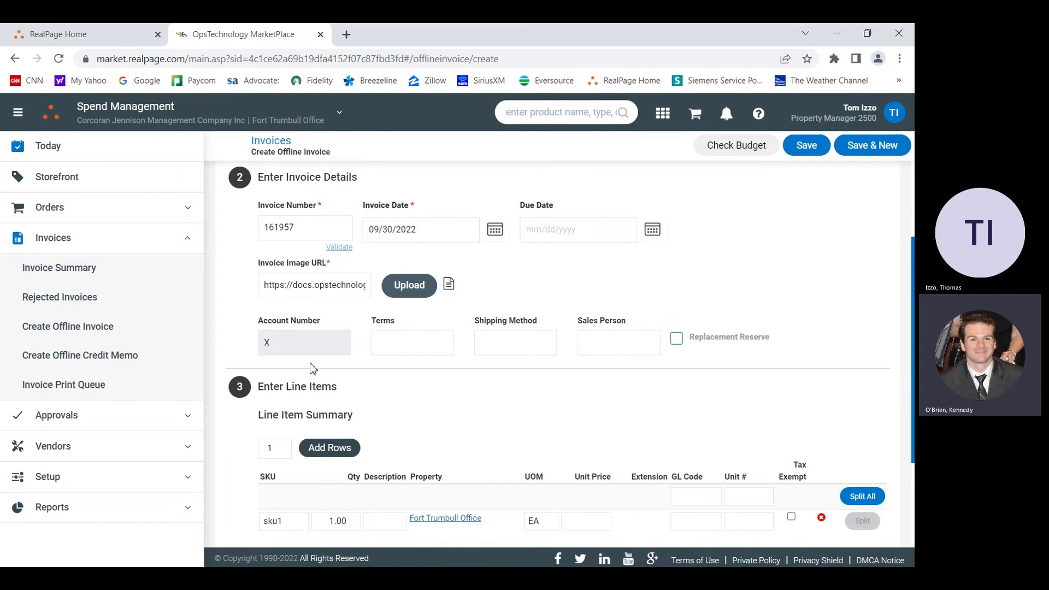
scroll(312, 368, "down", 1)
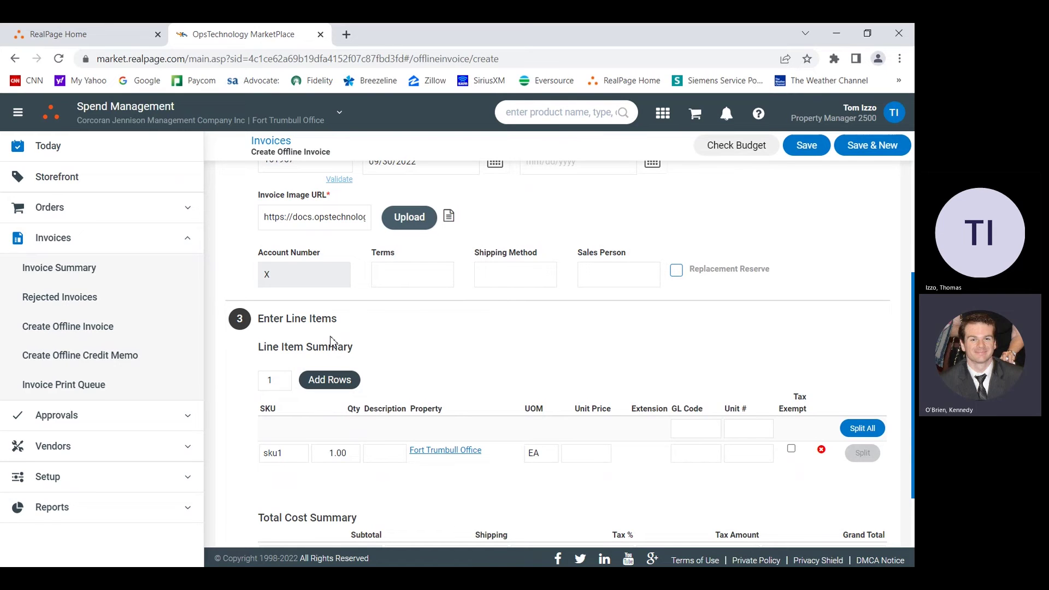
scroll(339, 458, "down", 1)
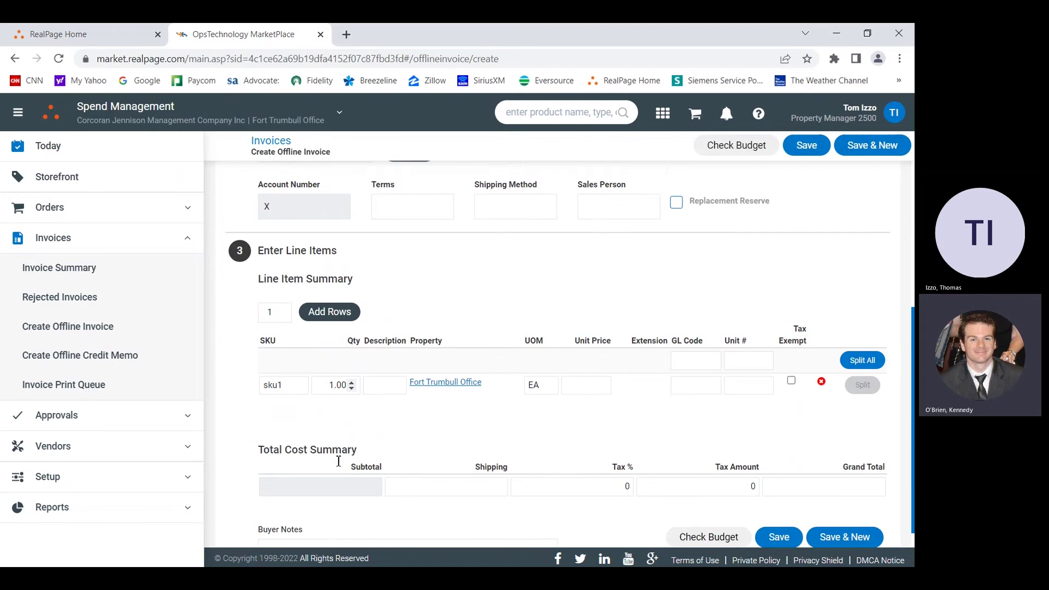
scroll(339, 461, "down", 1)
scroll(339, 461, "up", 1)
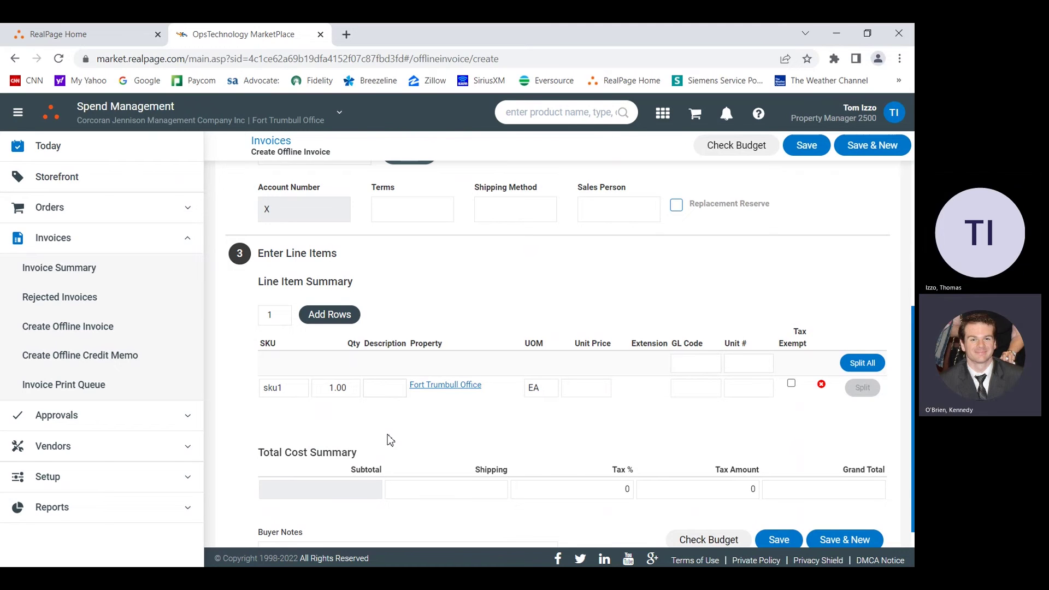
Step: Describe the sku1 line as 'Janitorial contract' with unit price 7018.41
type("Jani")
type("to")
type("rial")
type(" contrac")
type("t")
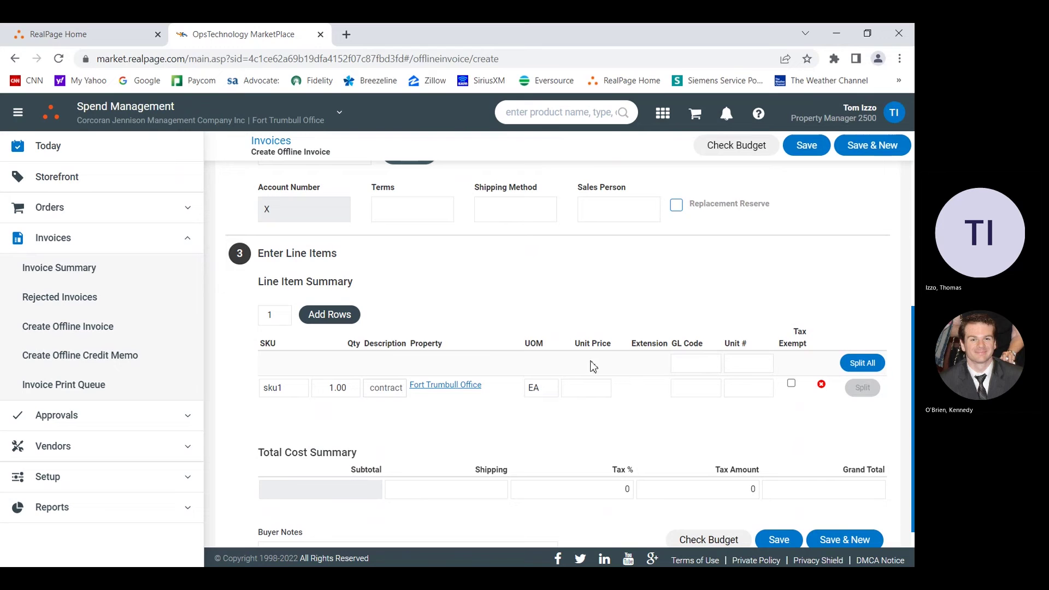
left_click(596, 389)
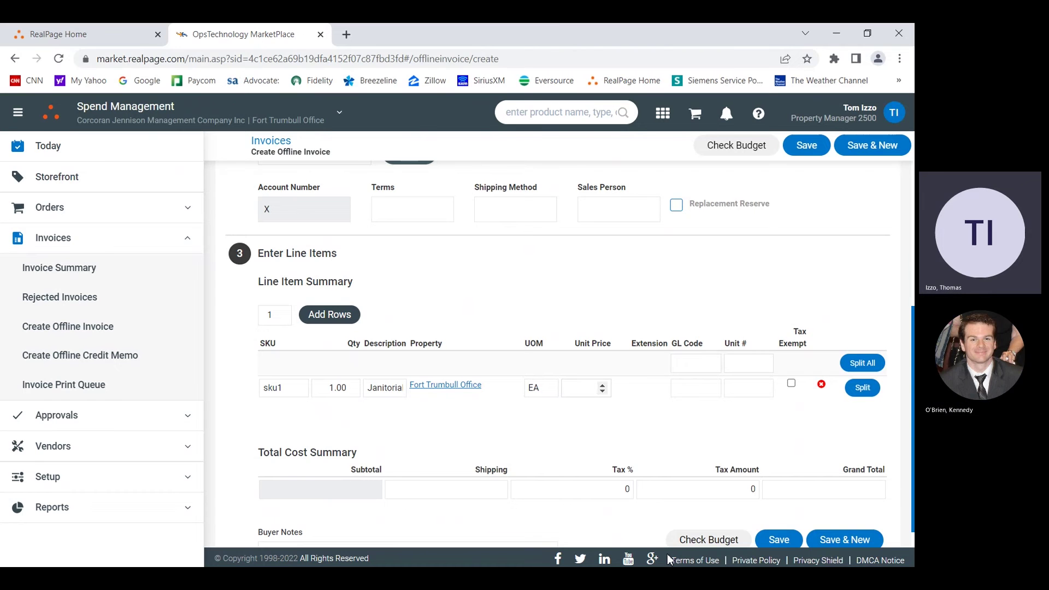
type("7")
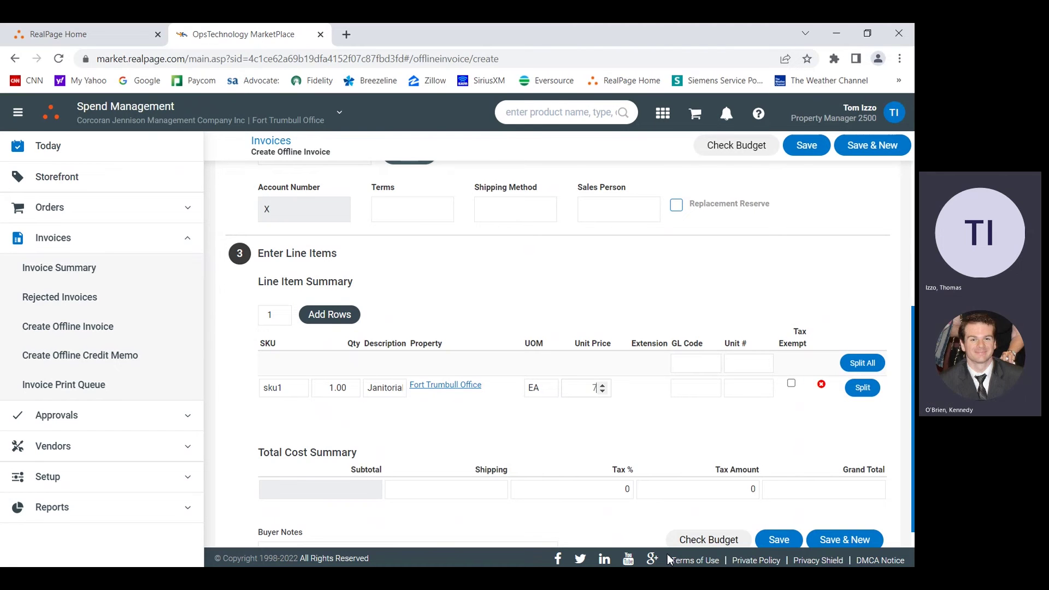
type("0")
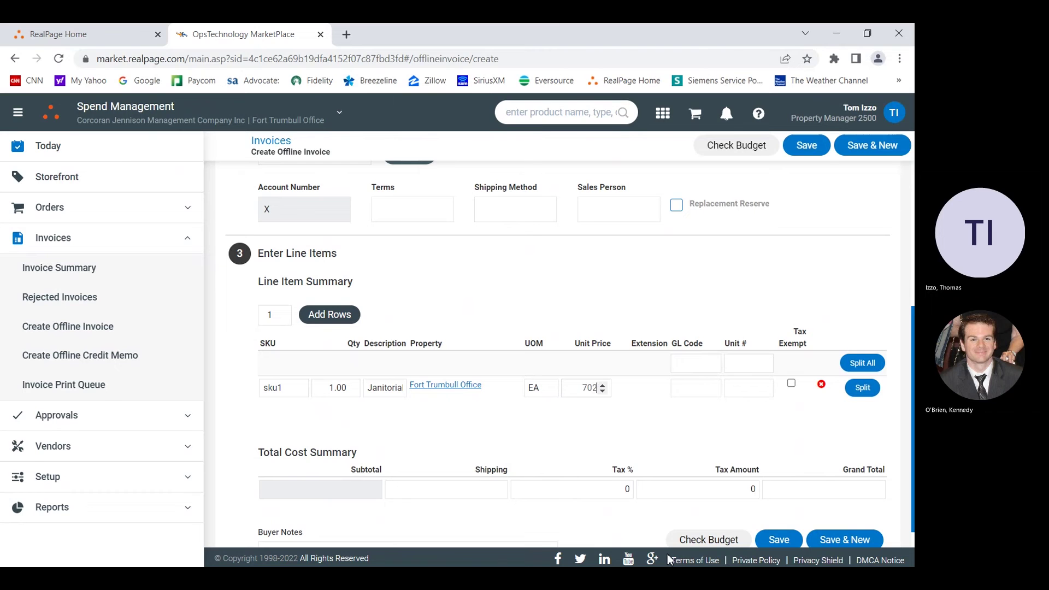
type("18.41")
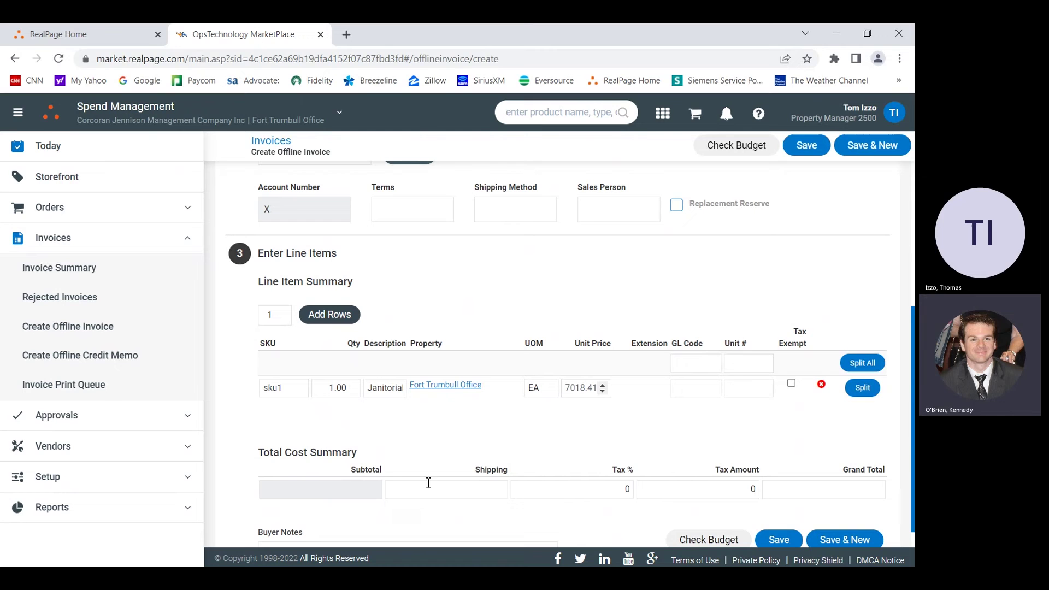
Step: Enter GL code 83340 on the line to bring up the Select GL Code lookup
left_click(689, 391)
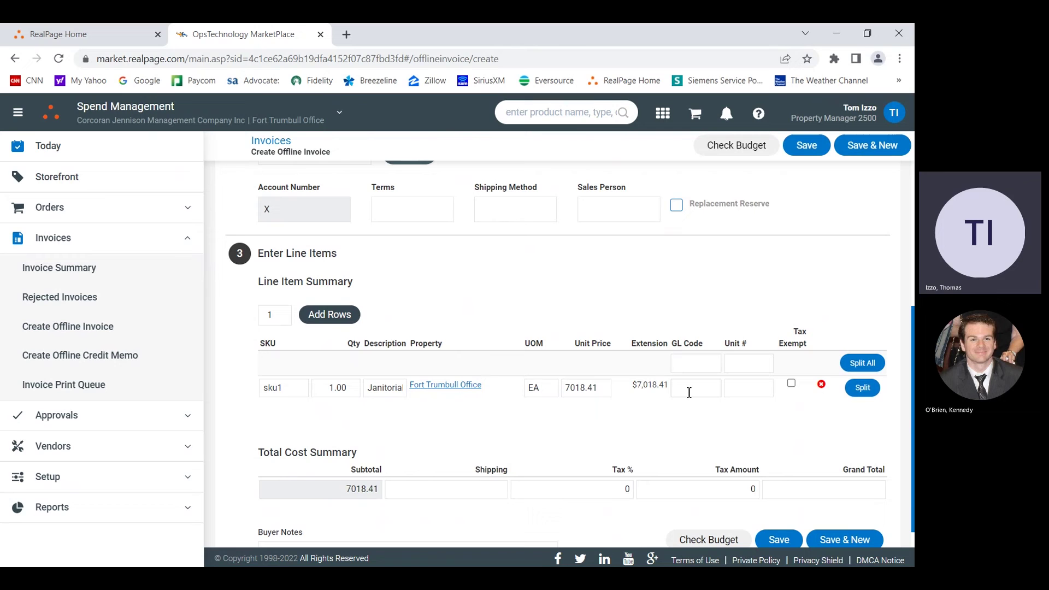
type("83340")
left_click(738, 391)
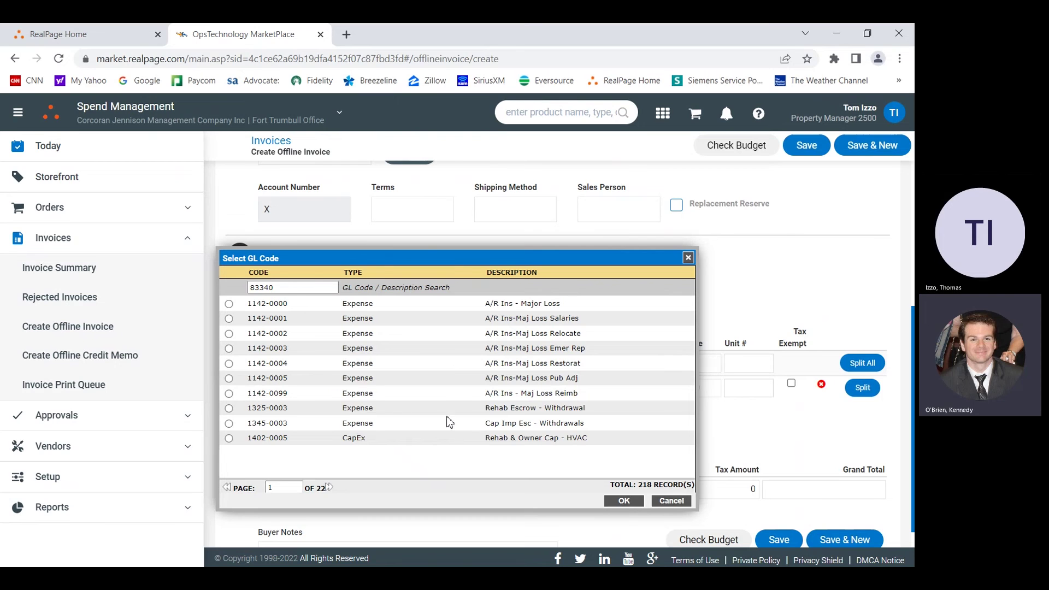
Step: Search GL codes for 'cleaning' and assign 6520-0001 Cleaning Contract to the janitorial line
left_click(307, 289)
left_click_drag(304, 288, 227, 292)
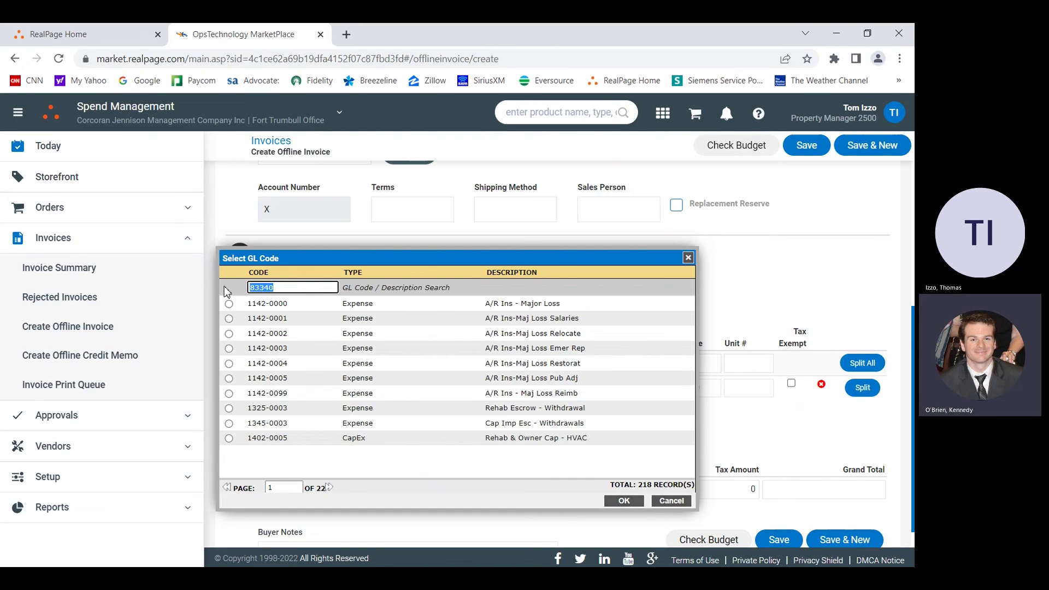
type("cleaning")
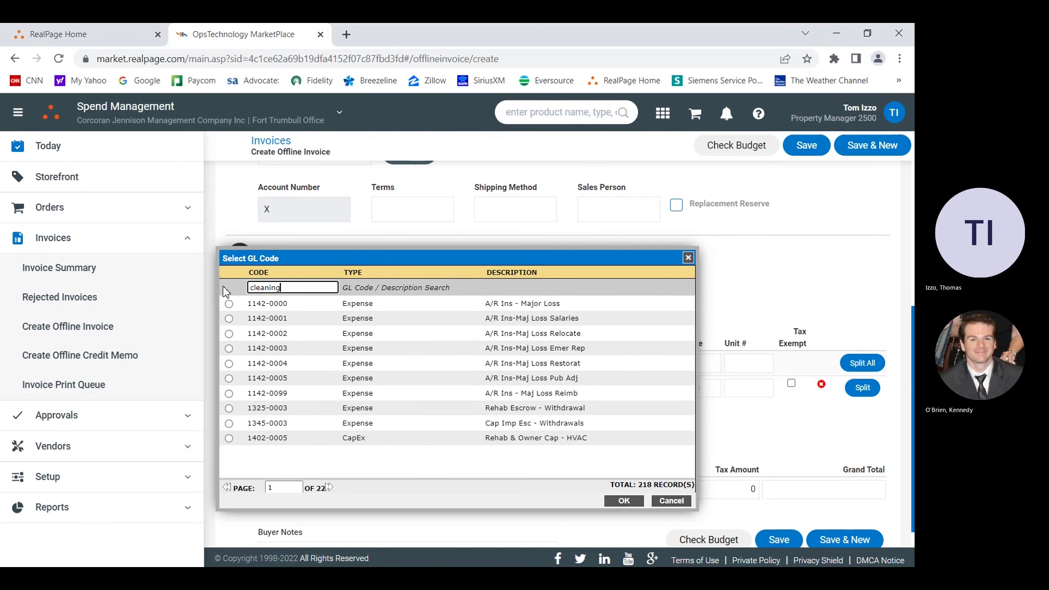
key("Return")
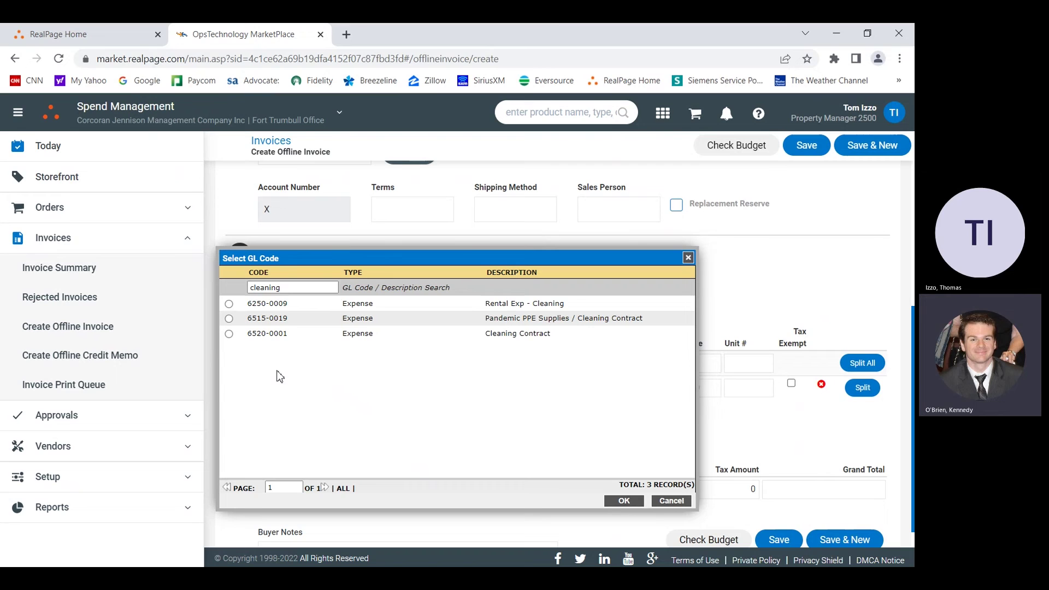
left_click(229, 334)
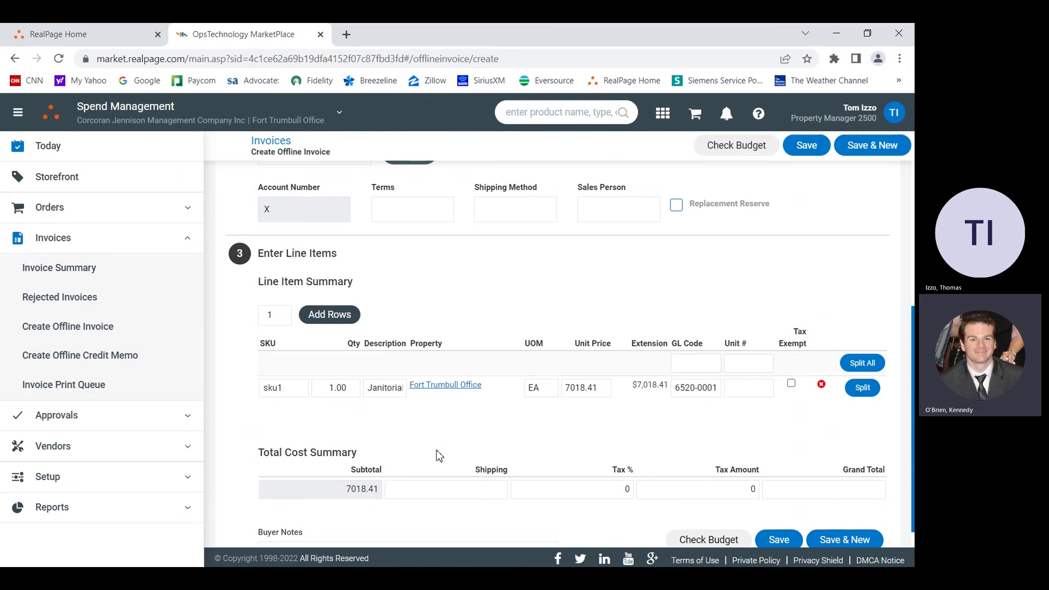
Step: Enter a tax amount of 445.67 and a grand total of 7467.08
scroll(439, 457, "down", 1)
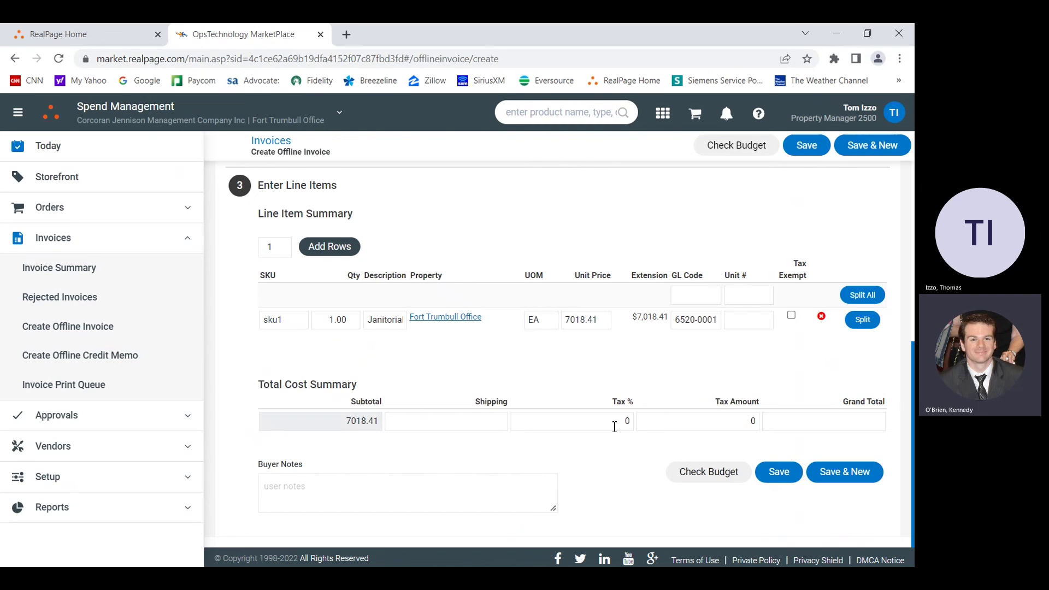
left_click(738, 420)
type("44")
key("BackSpace")
type("5.")
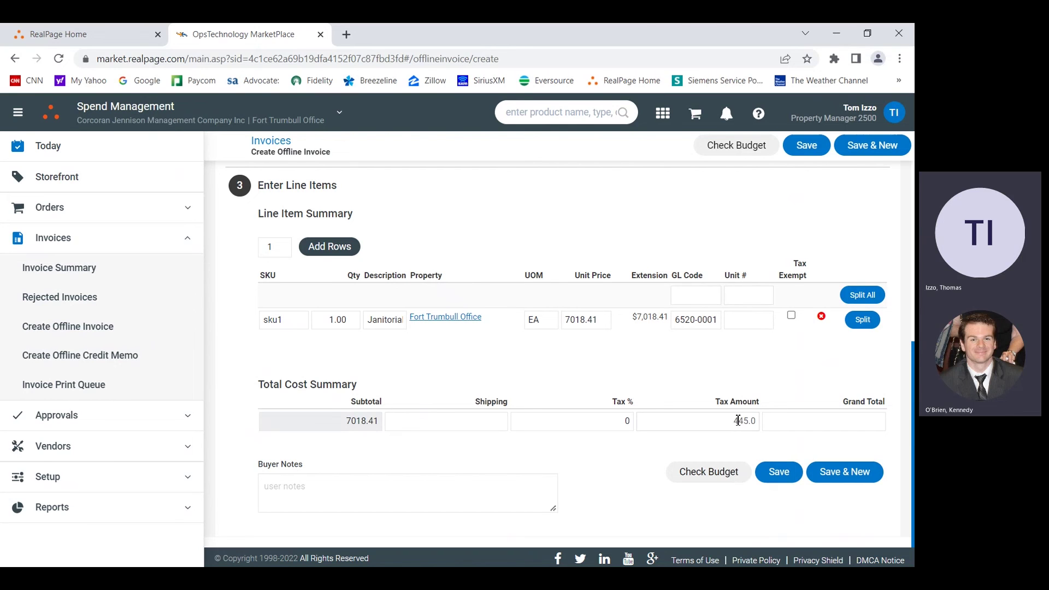
type("67")
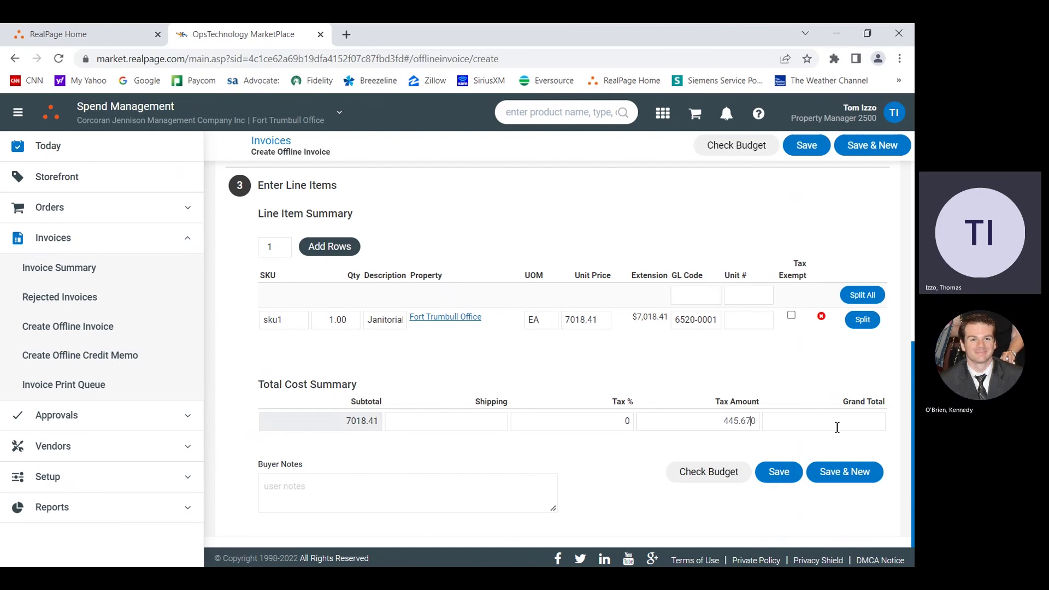
left_click(836, 425)
type("7467")
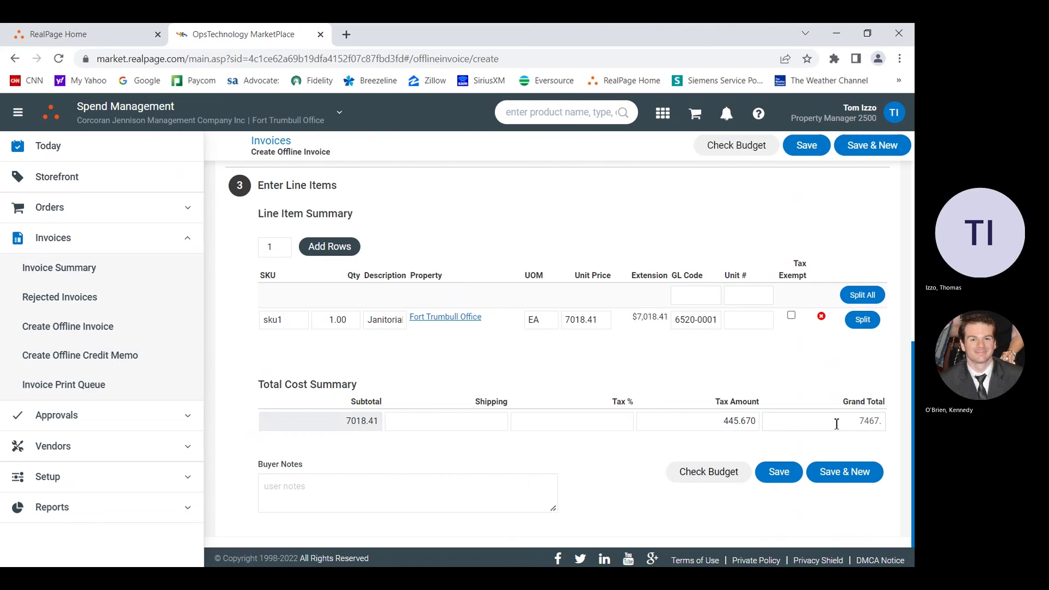
type(".08")
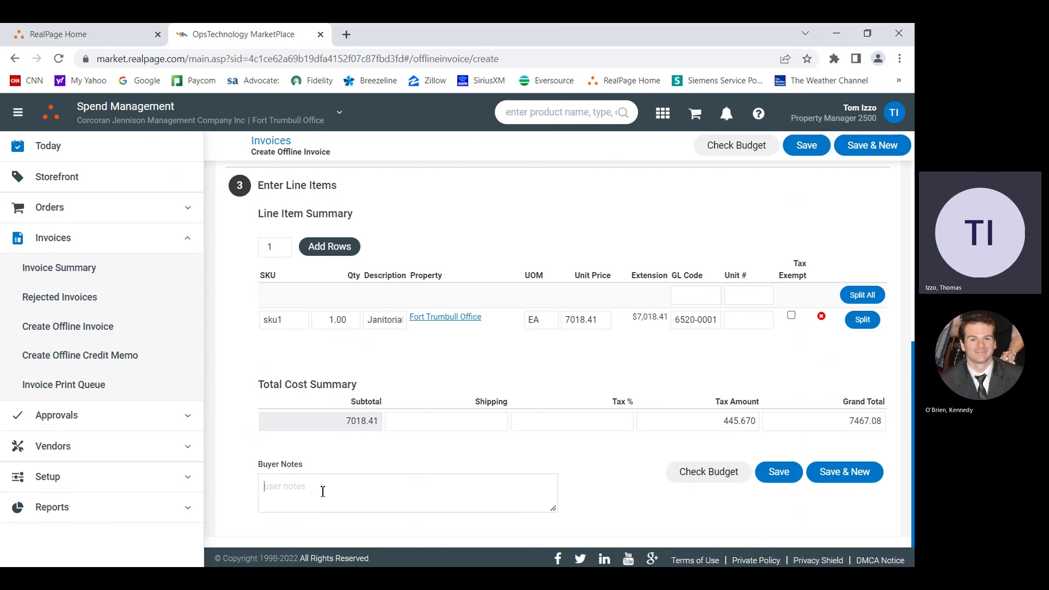
Step: Type 'Oct Cleaning' into the Buyer Notes field
type("Oc")
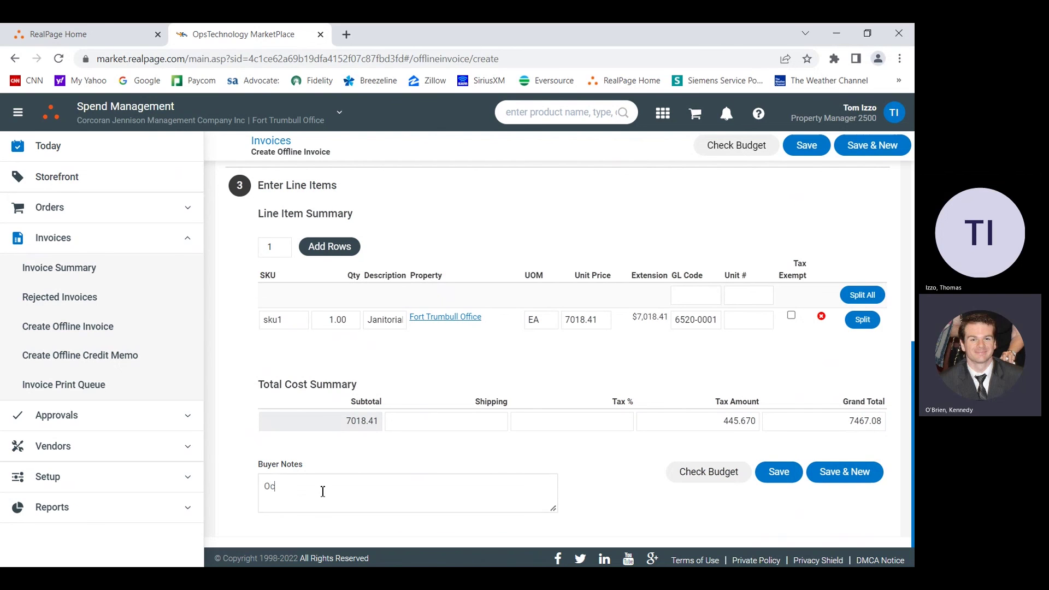
type("t Cleaning")
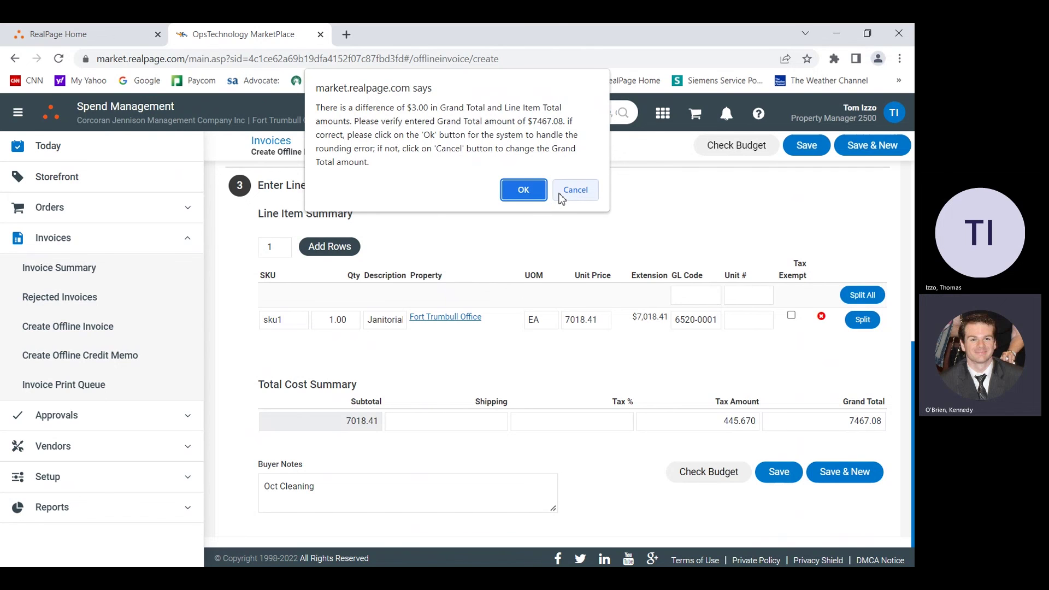
Step: Dismiss the $3.00 mismatch alert, fix the grand total to 7464.08, and save again
left_click(560, 195)
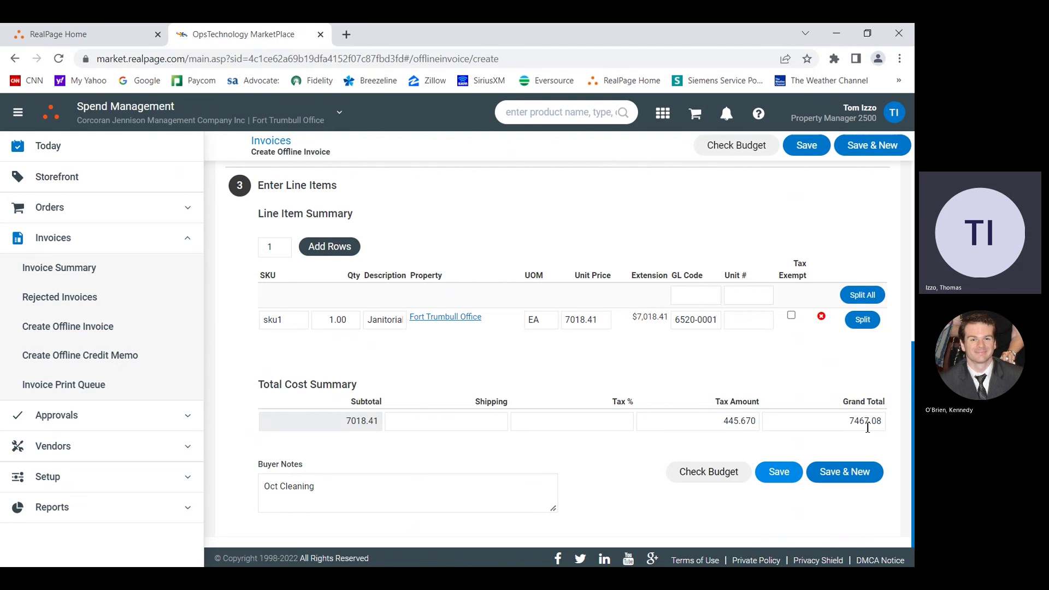
left_click_drag(864, 421, 872, 422)
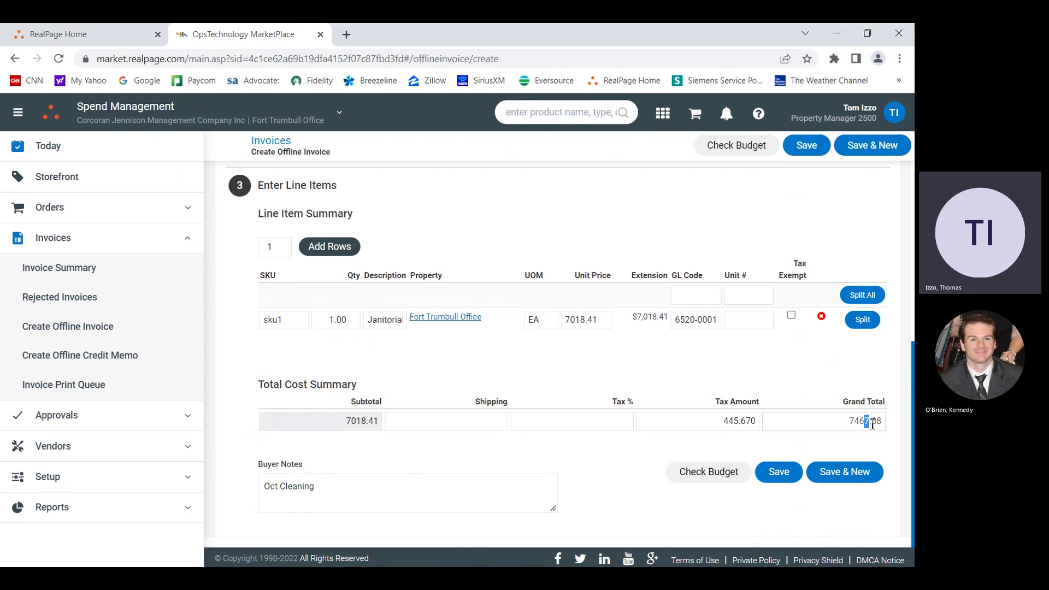
type("4")
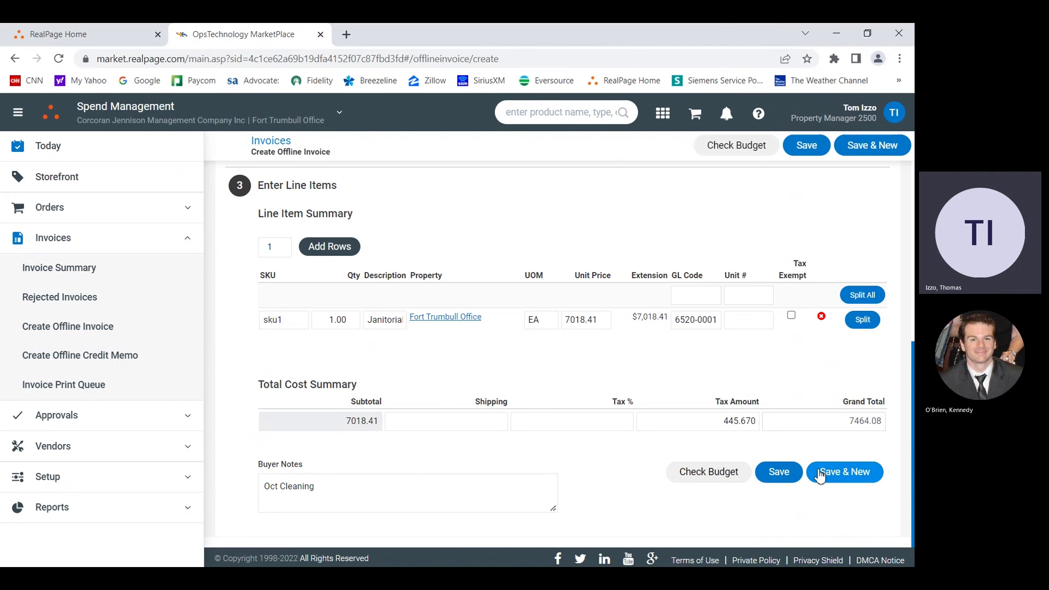
left_click(777, 481)
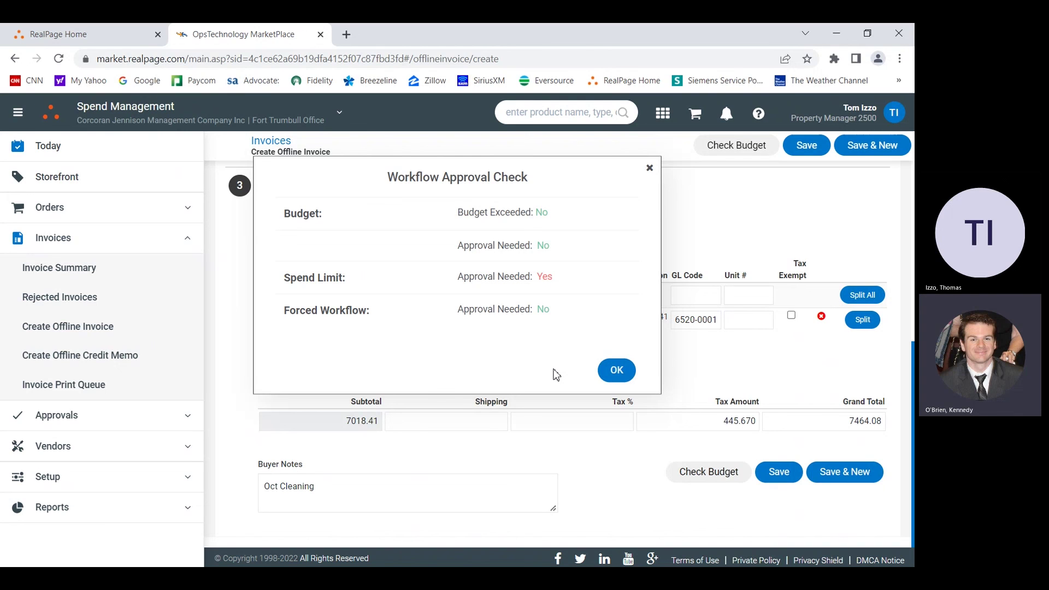
Step: Submit the 7,464.08 Premier Maintenance invoice for workflow approval and start a blank offline invoice
left_click(616, 375)
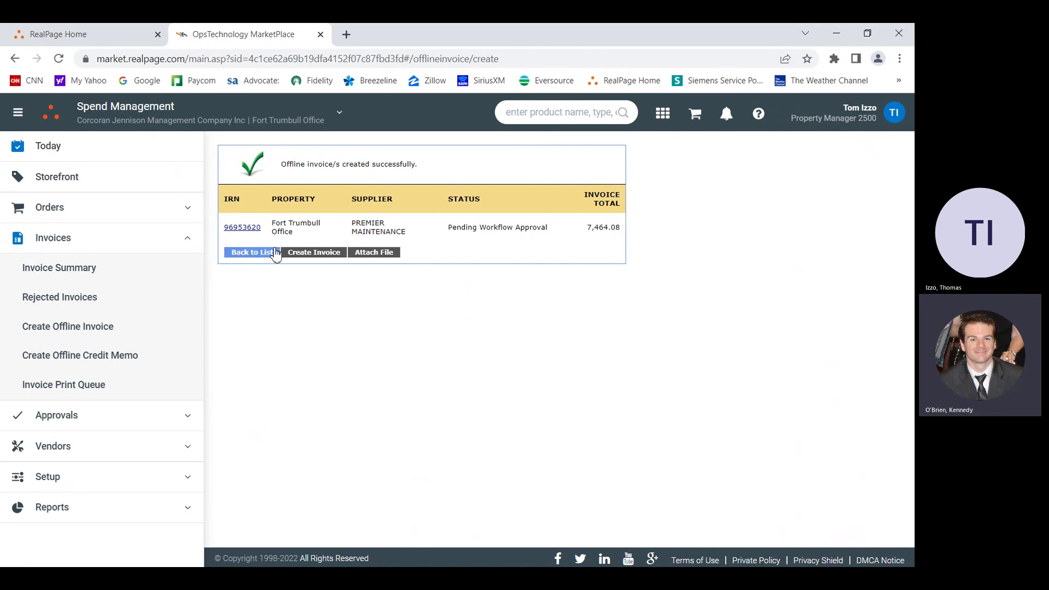
left_click(319, 255)
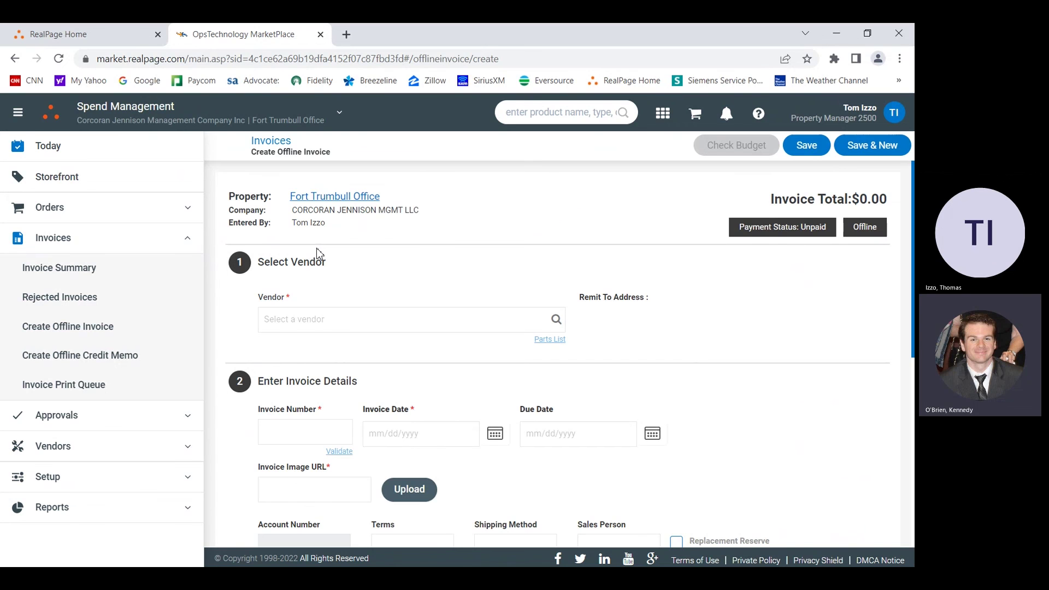